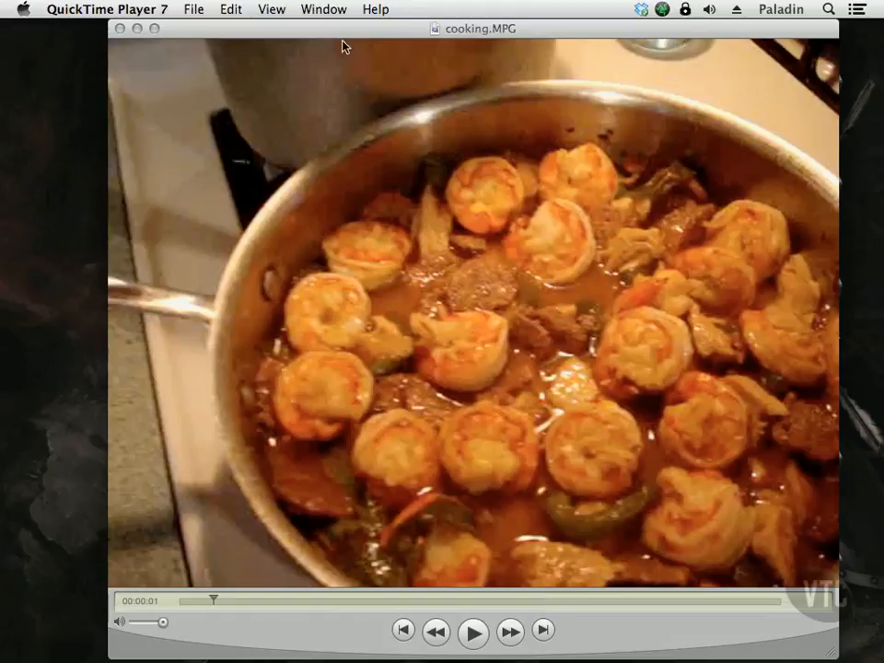
Start exporting the cooking movie and create a new folder named Sequence on the Desktop as the destination
left_click(193, 11)
left_click(230, 257)
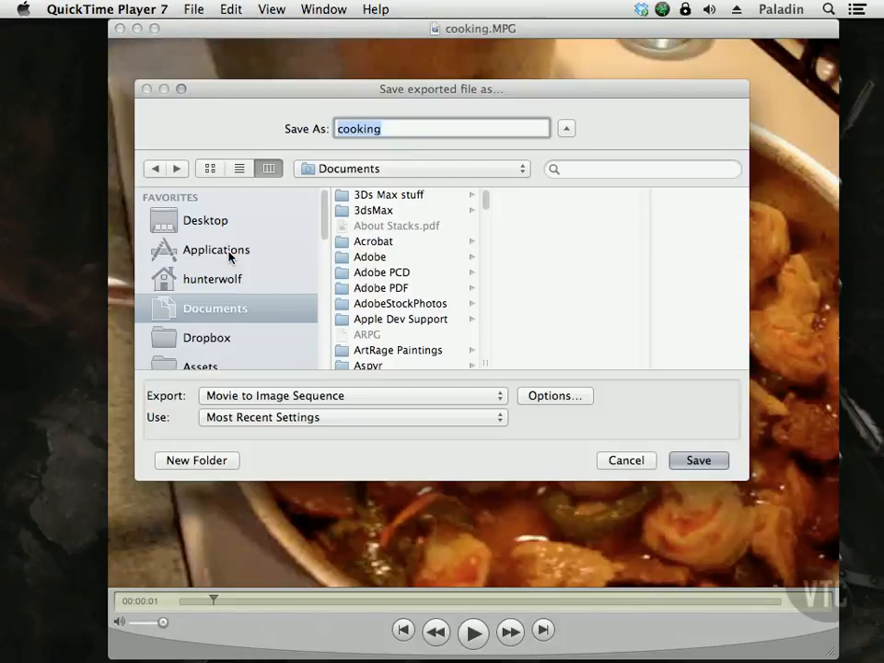
left_click(257, 221)
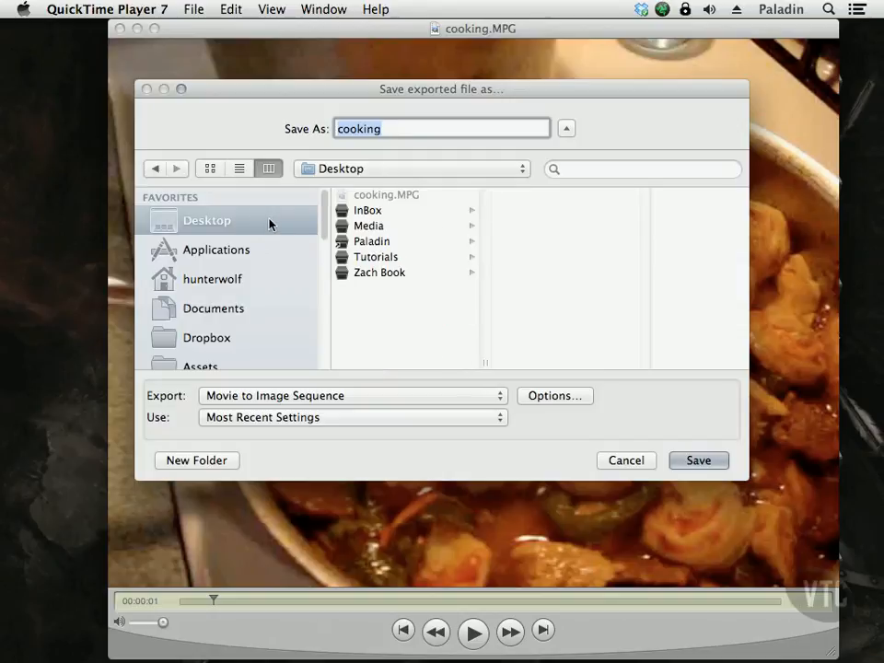
left_click(237, 459)
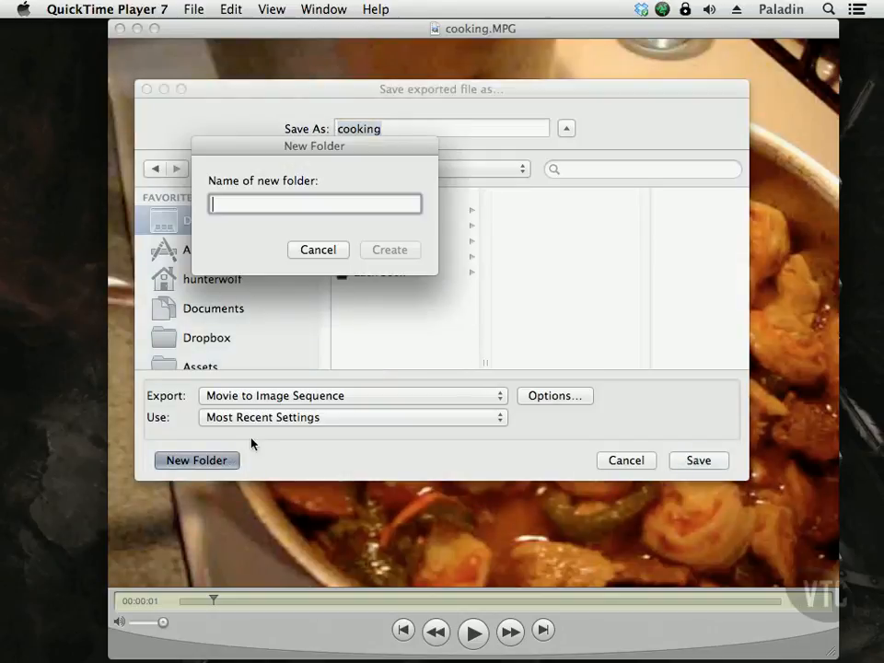
type("Se")
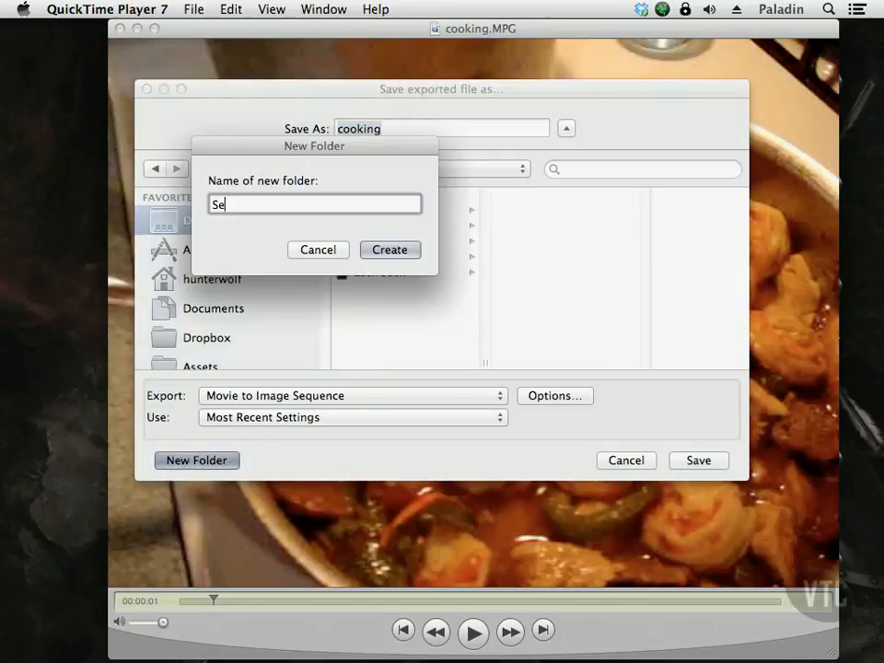
type("quence")
left_click(382, 255)
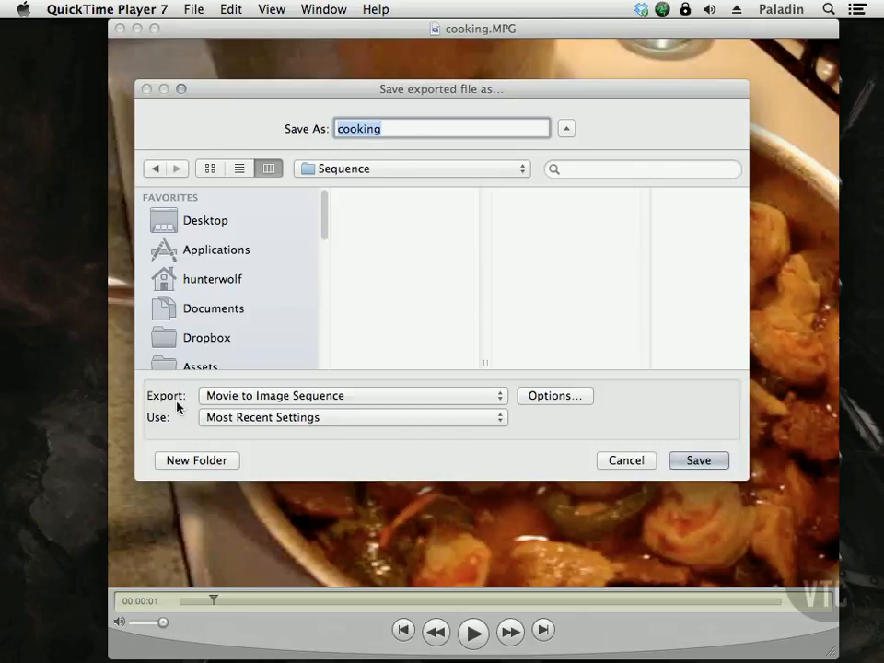
Export the movie to an image sequence in JPEG format at 1 frame per second into the Sequence folder
left_click(377, 399)
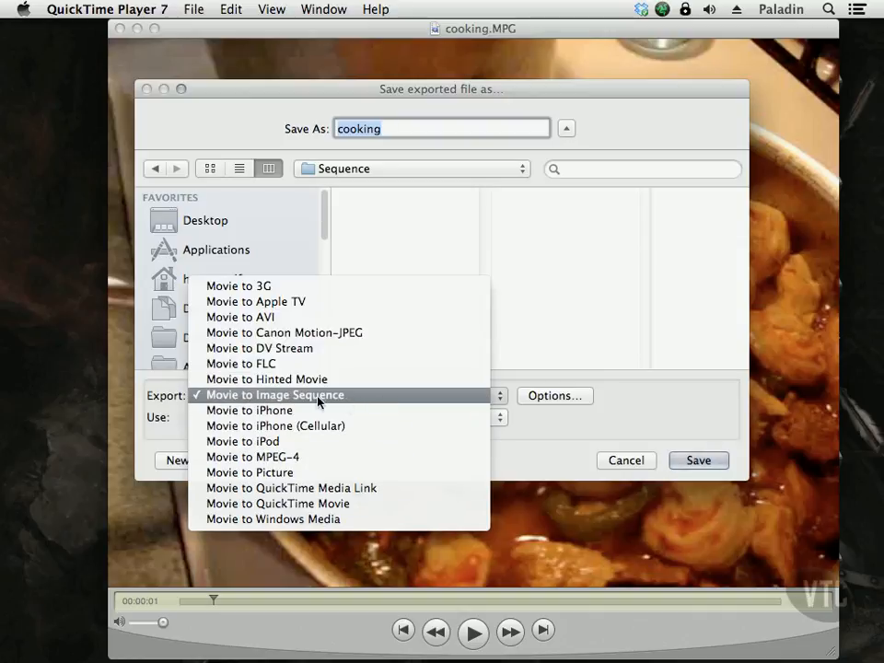
left_click(350, 402)
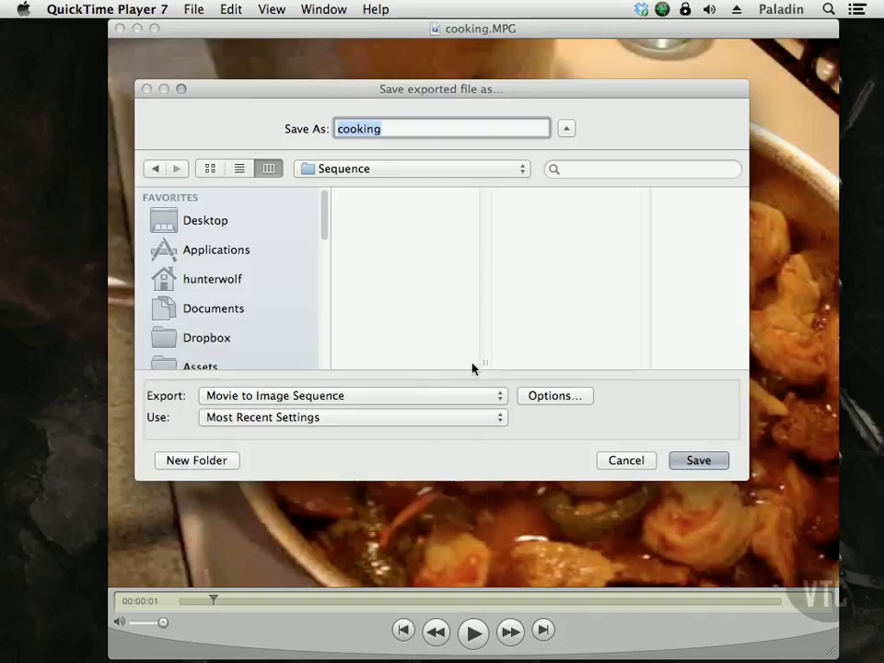
left_click(563, 395)
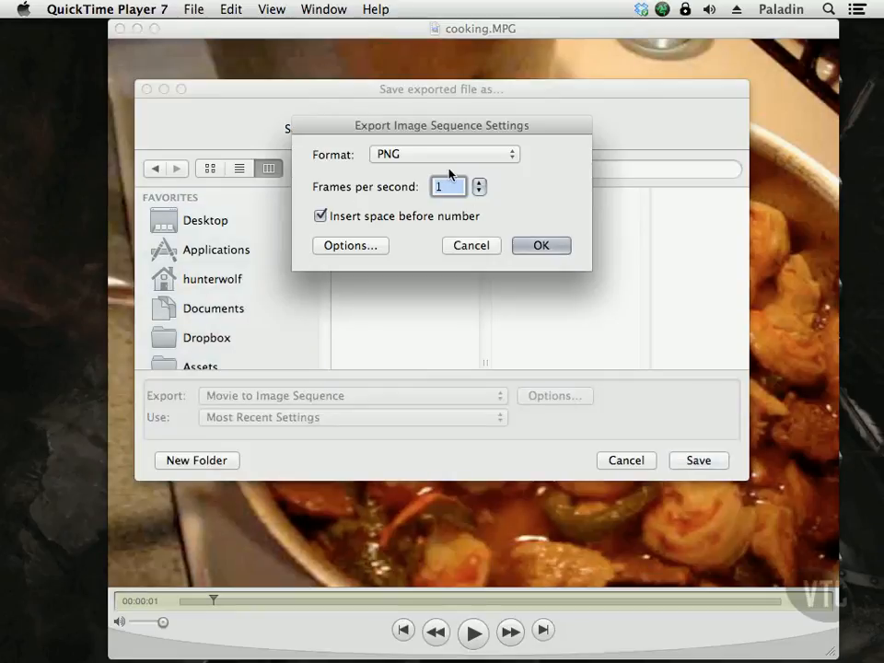
left_click(493, 154)
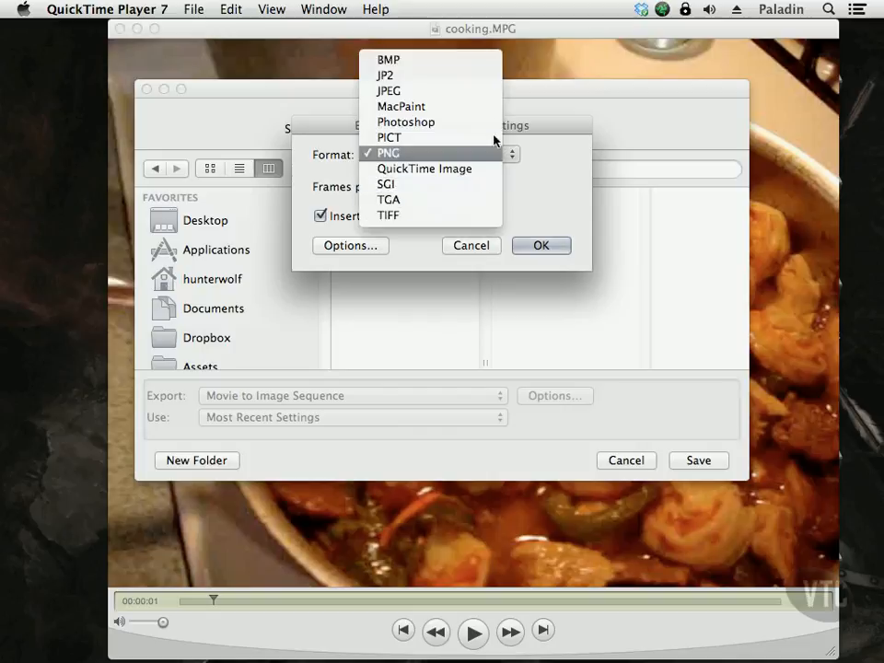
left_click(492, 92)
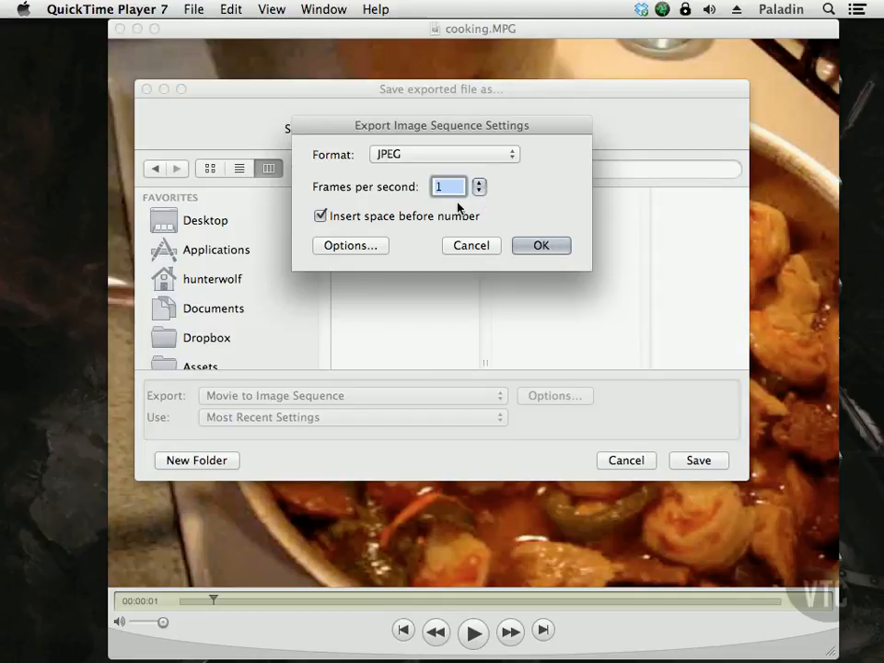
left_click(542, 246)
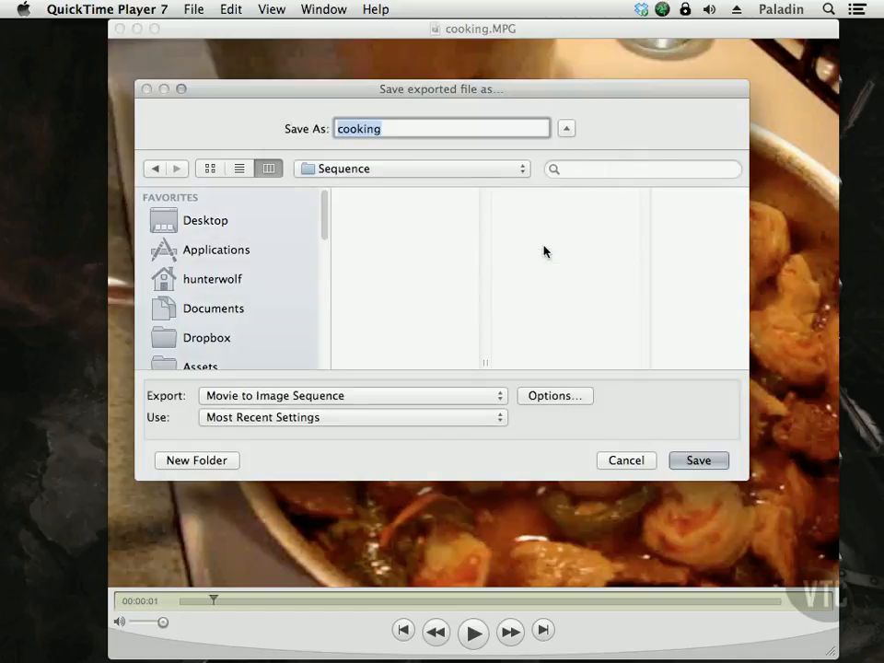
left_click(697, 462)
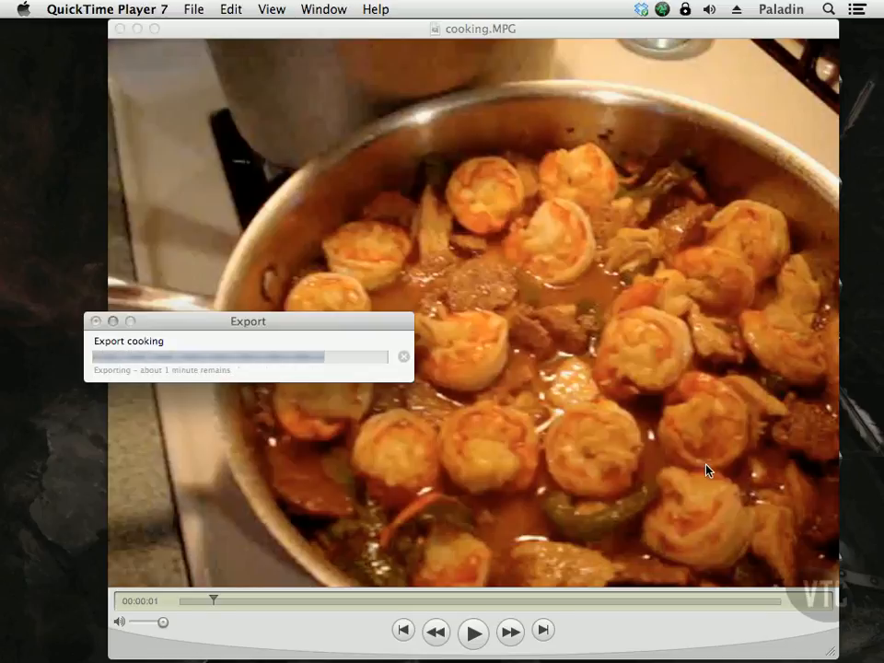
View the last frame of the cooking movie and return to its beginning
left_click(543, 629)
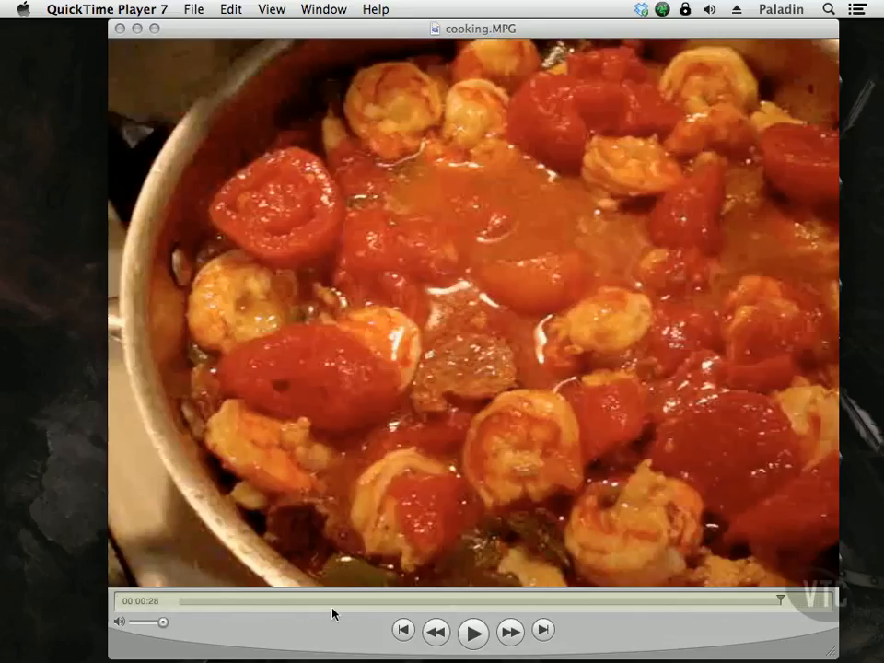
left_click(403, 629)
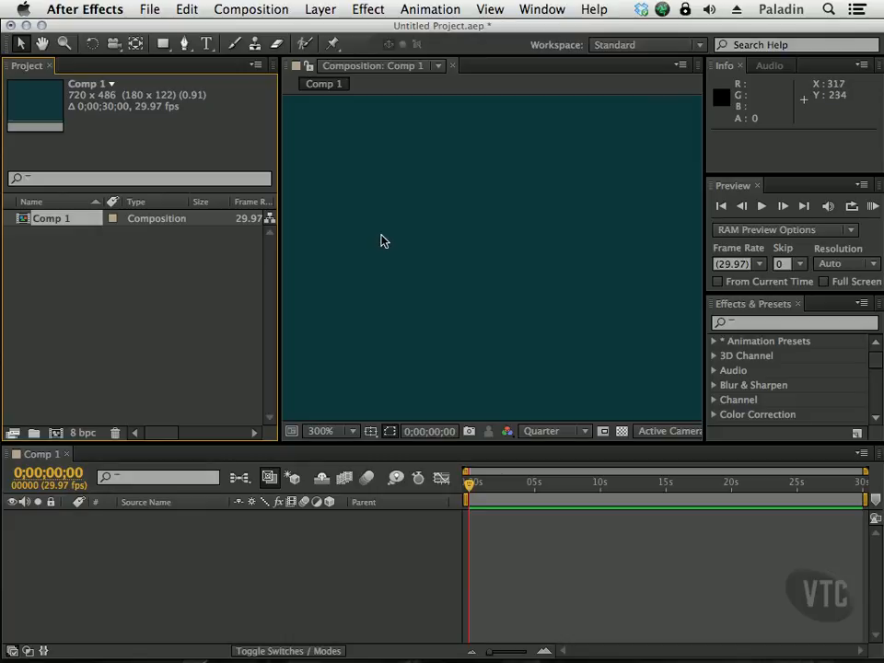
In After Effects, import the images in the Desktop's Sequence folder as a JPEG Sequence, starting from cooking 01.jpg
left_click(150, 10)
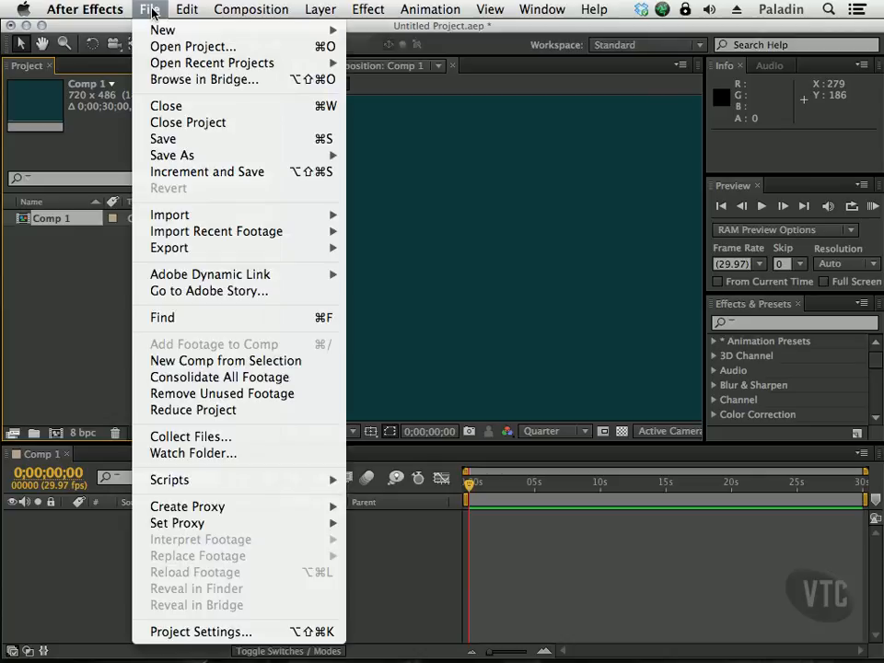
left_click(453, 212)
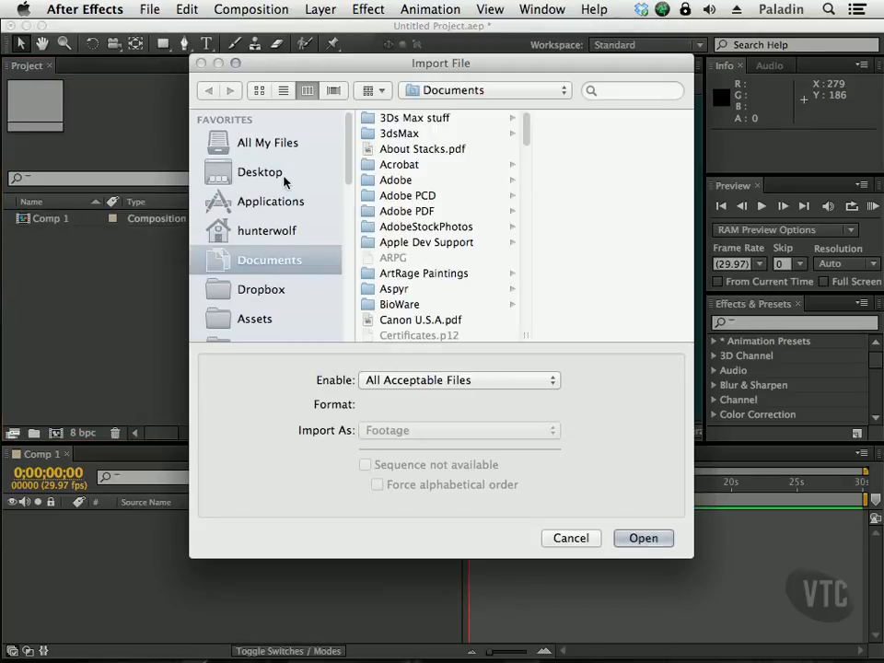
left_click(281, 176)
left_click(451, 181)
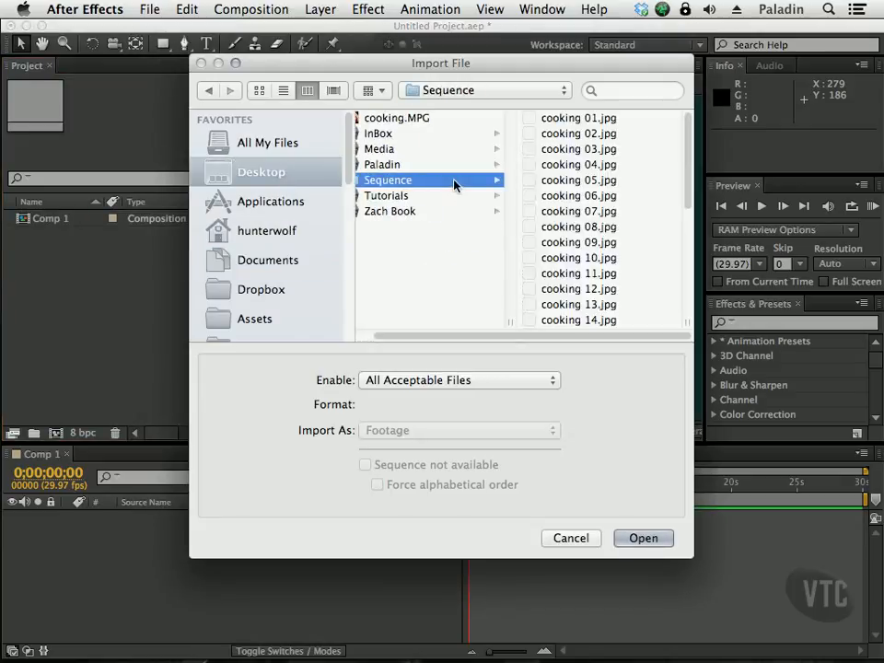
mouse_move(689, 138)
left_mouse_down()
mouse_move(678, 256)
mouse_move(694, 138)
mouse_move(693, 250)
mouse_move(705, 128)
left_mouse_up()
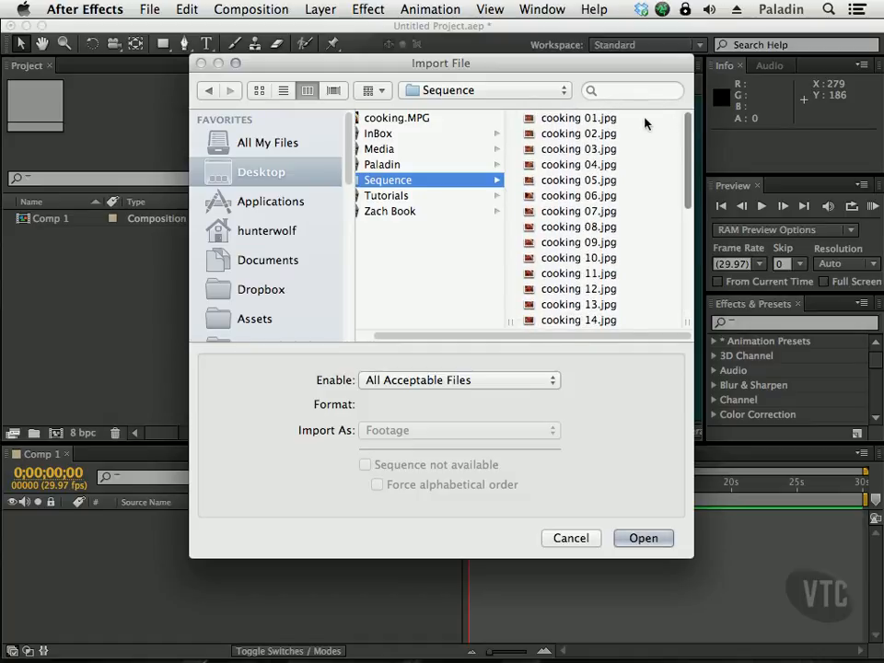
left_click(630, 242)
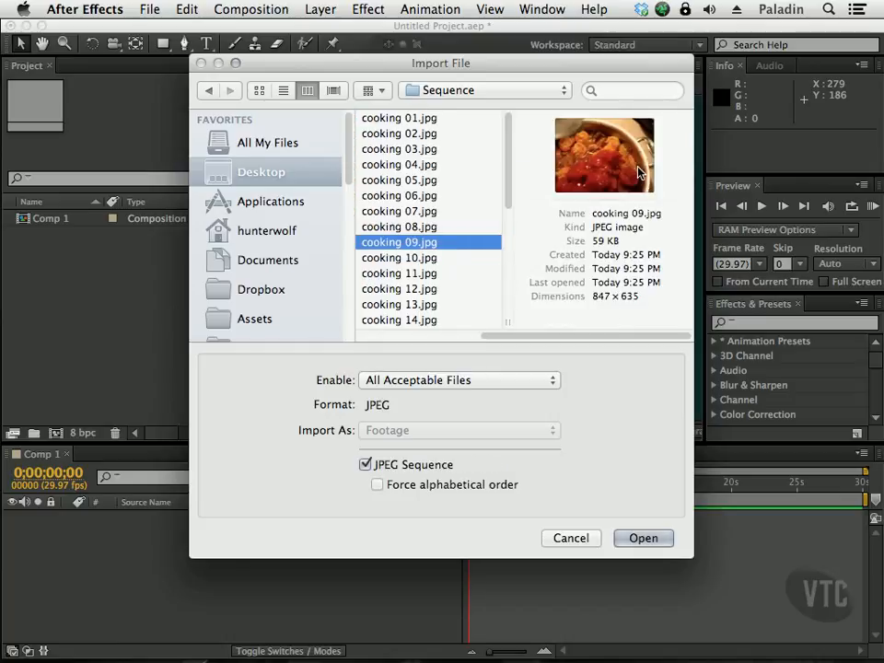
left_click(489, 322)
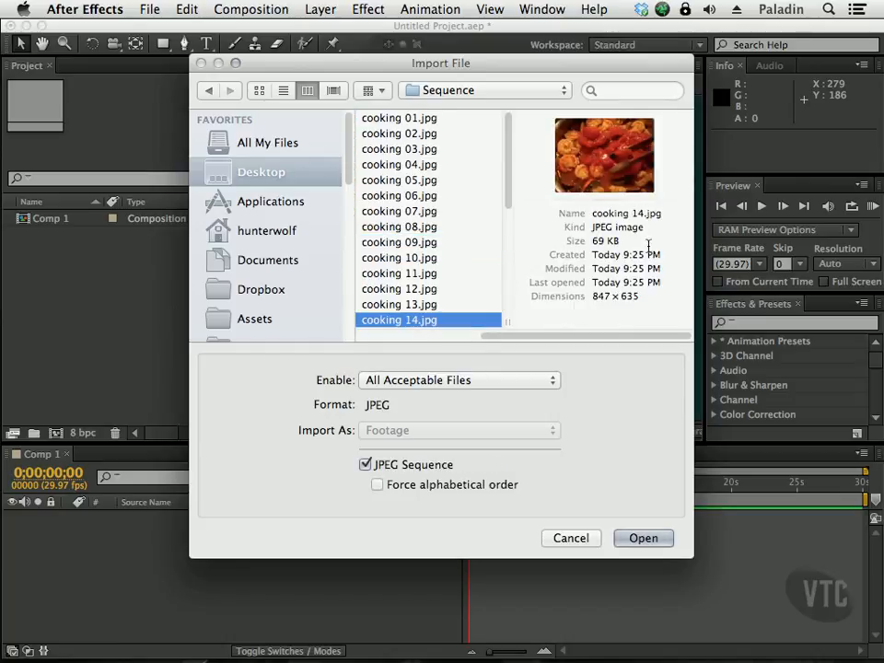
left_click(461, 117)
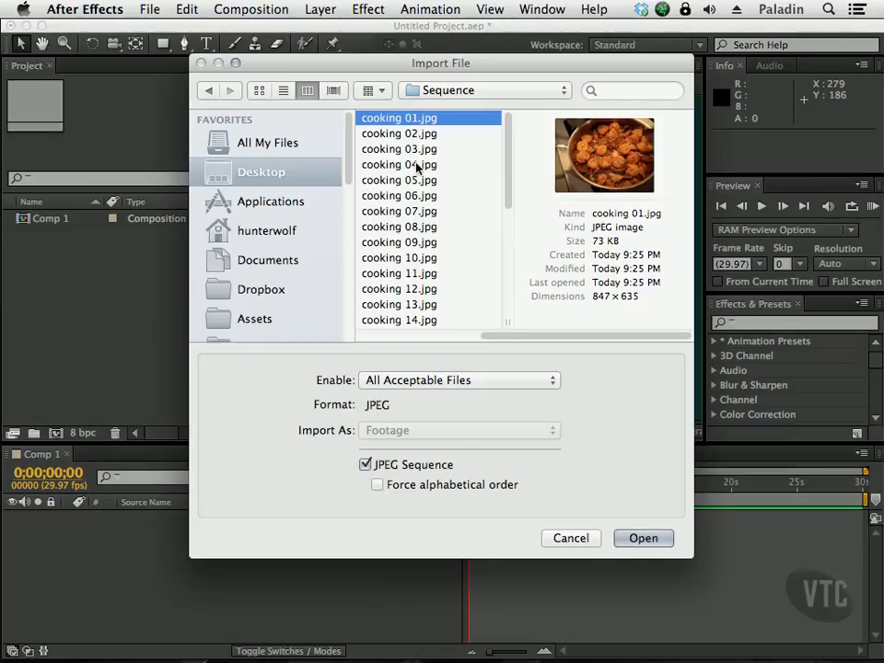
left_click_drag(506, 166, 536, 135)
left_click(643, 537)
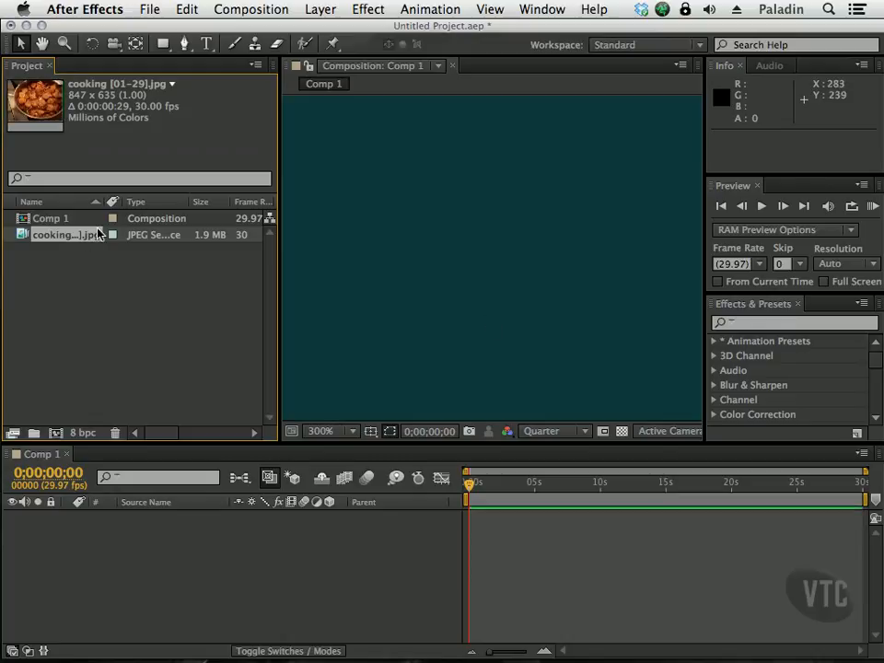
Create a new composition from the imported cooking JPEG sequence
left_click_drag(55, 243, 24, 237)
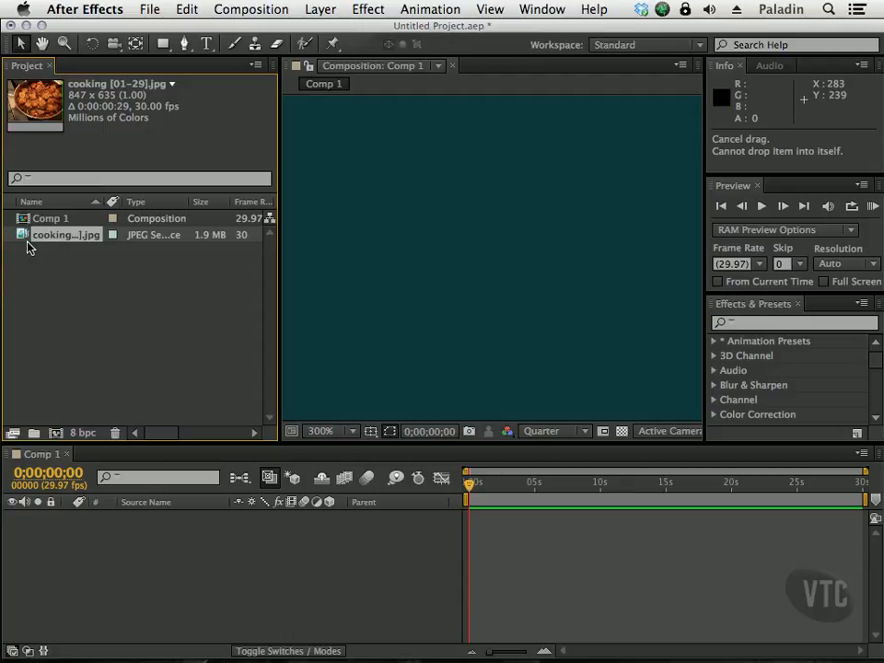
left_click_drag(24, 238, 57, 435)
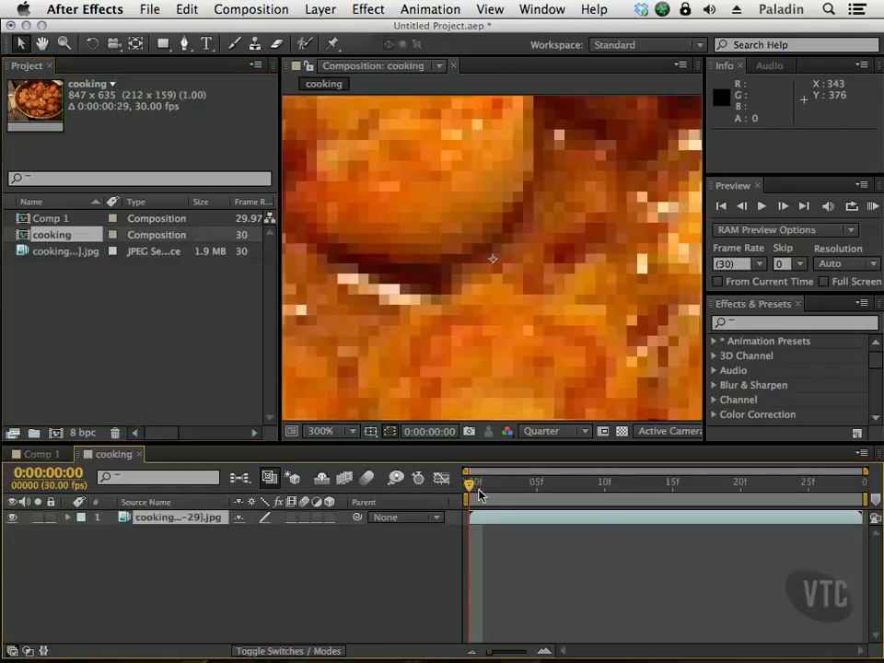
mouse_move(469, 485)
left_mouse_down()
mouse_move(538, 485)
mouse_move(468, 483)
left_mouse_up()
Fit the whole cooking frame in the composition viewer and scrub the current time to 0:00:00:01
left_click(358, 431)
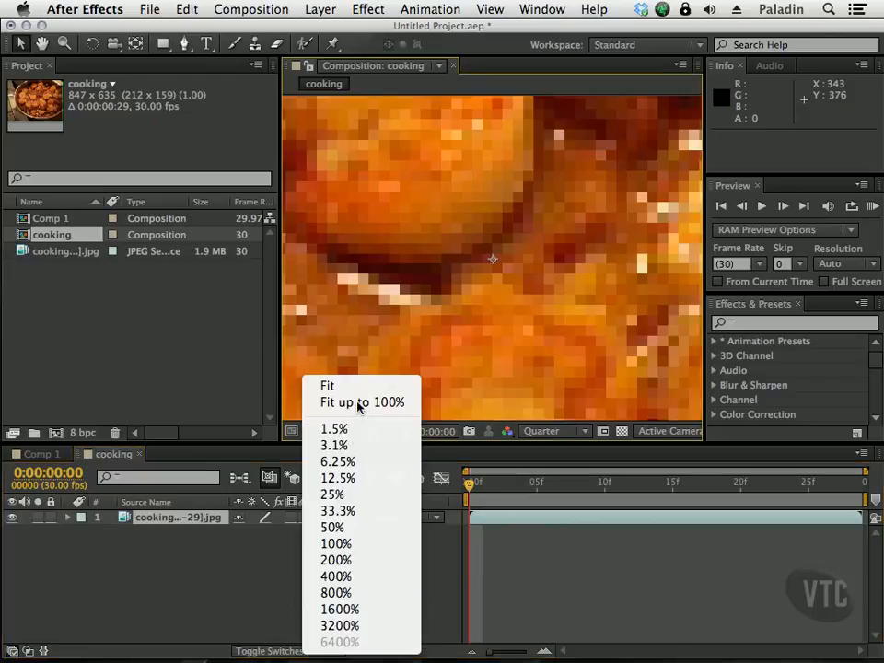
left_click(267, 300)
mouse_move(470, 486)
left_mouse_down()
mouse_move(676, 494)
mouse_move(591, 483)
mouse_move(474, 495)
left_mouse_up()
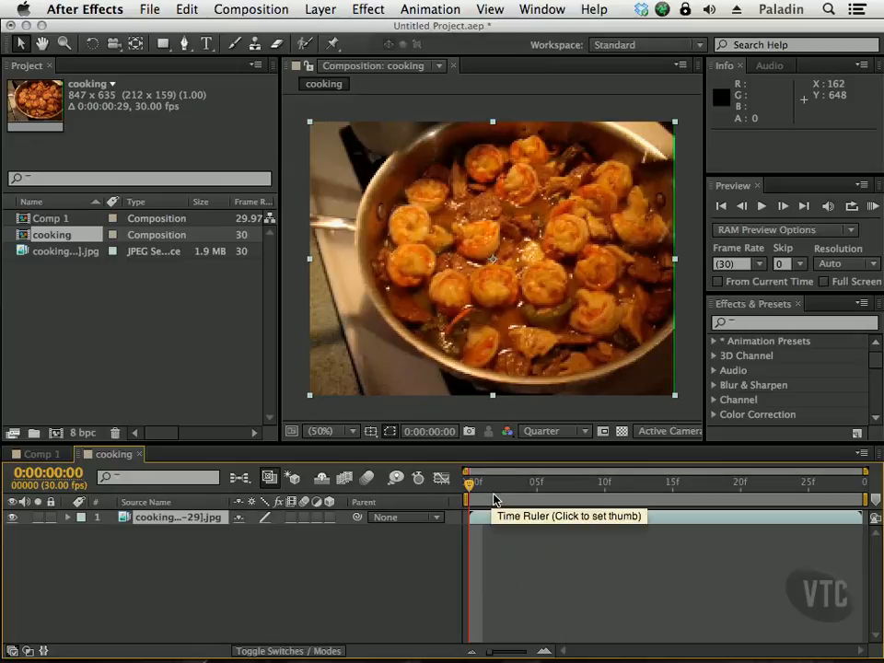
mouse_move(471, 489)
left_mouse_down()
mouse_move(710, 488)
mouse_move(481, 488)
left_mouse_up()
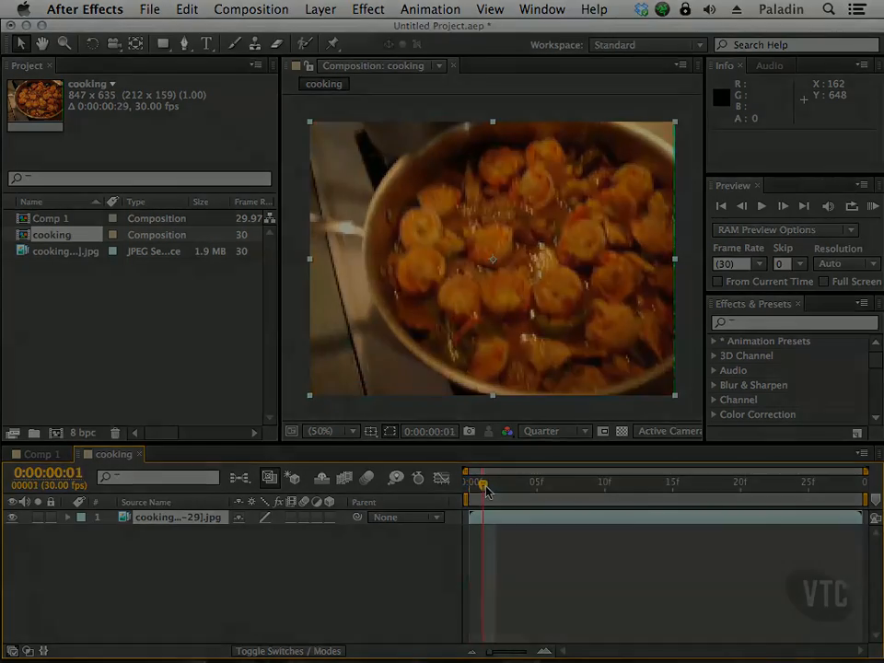